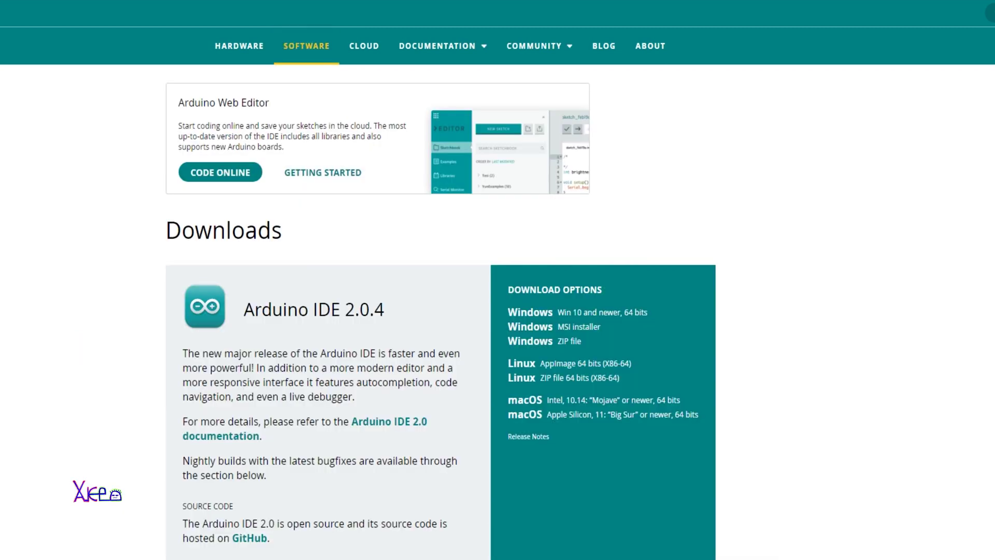
scroll(498, 311, down, 2)
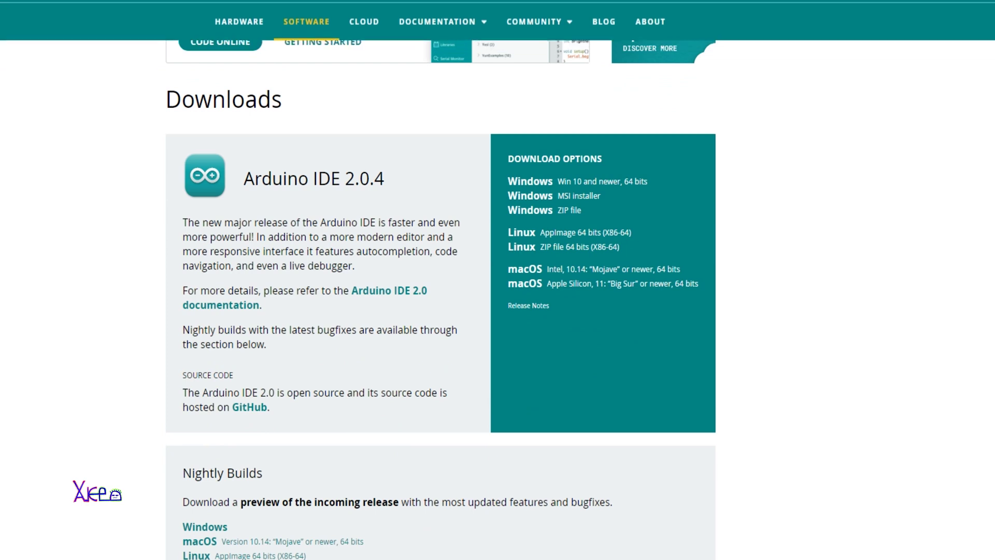
scroll(498, 311, down, 1)
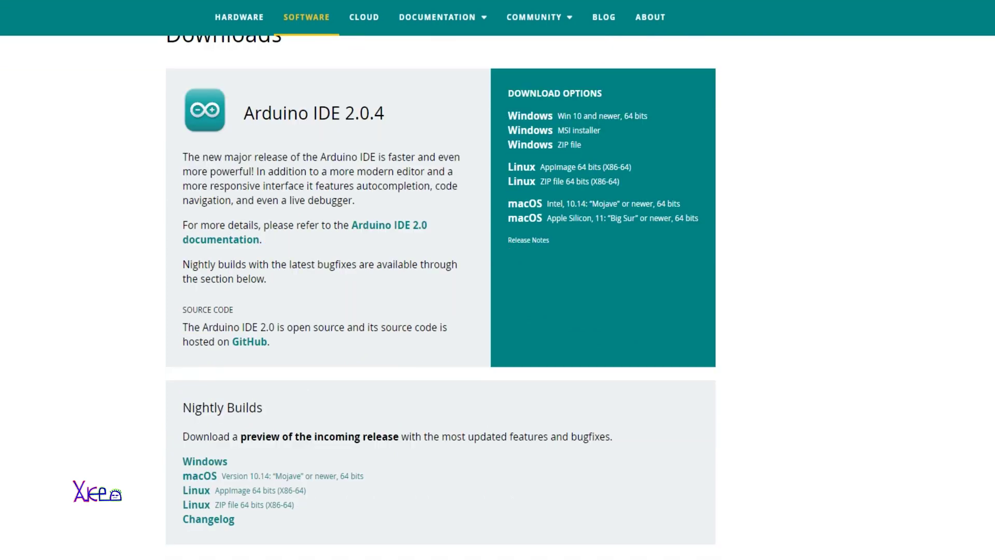
scroll(497, 311, down, 1)
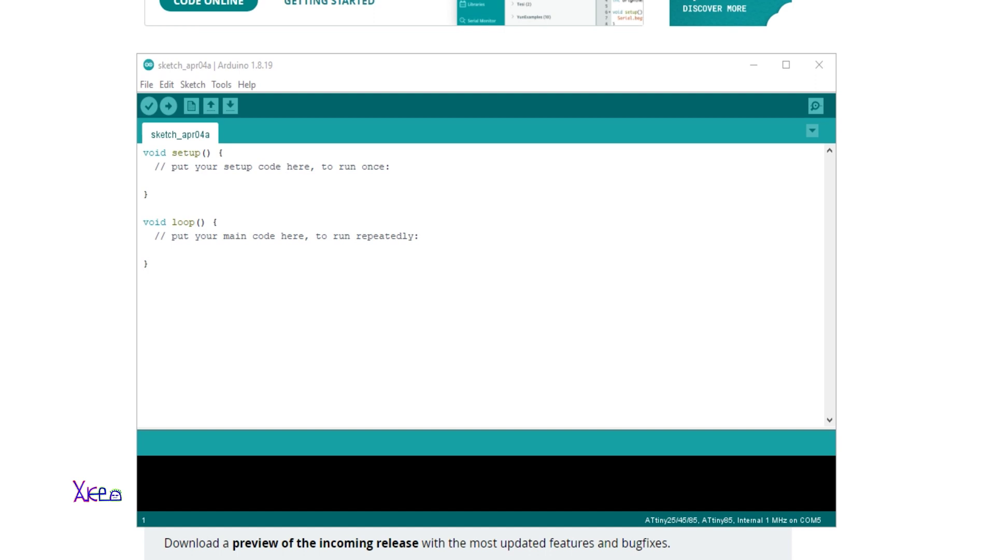
Confirm the damellis ATtiny URL is in Additional Boards Manager URLs in Preferences
click(147, 84)
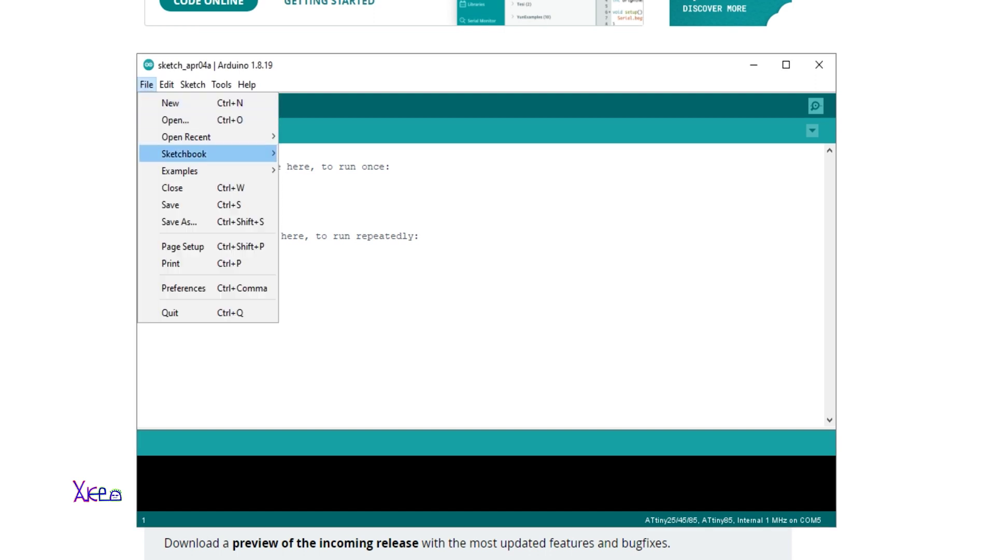
click(184, 288)
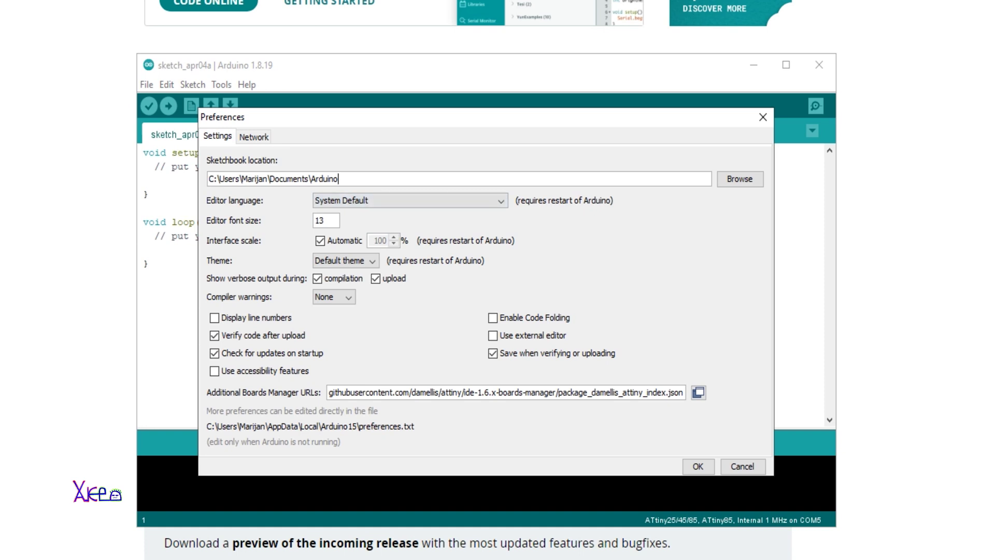
drag(443, 122, 410, 110)
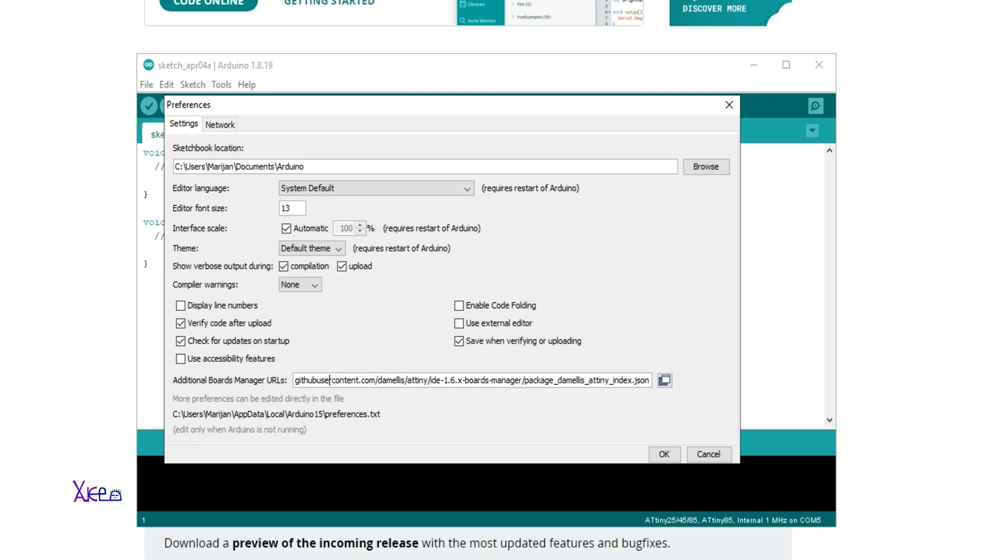
key(ctrl+a)
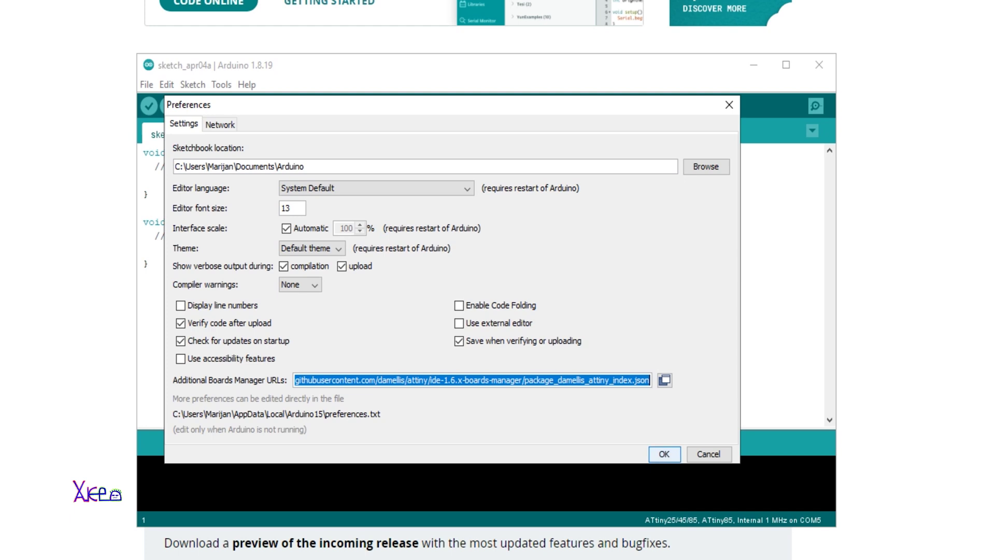
key(Return)
Open the Boards Manager from the Tools > Board menu
key(alt+t)
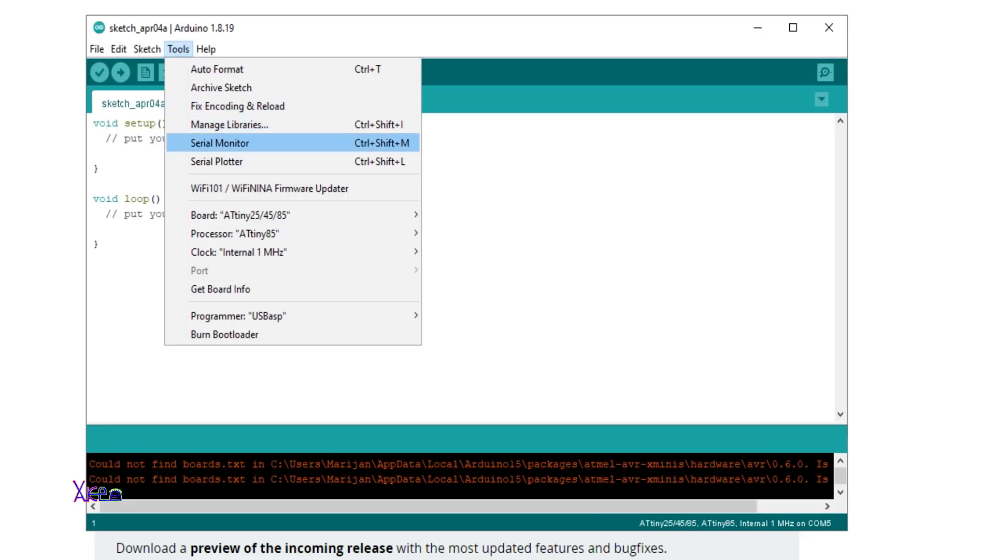
key(Down)
key(Down)
key(Down)
key(Right)
key(Return)
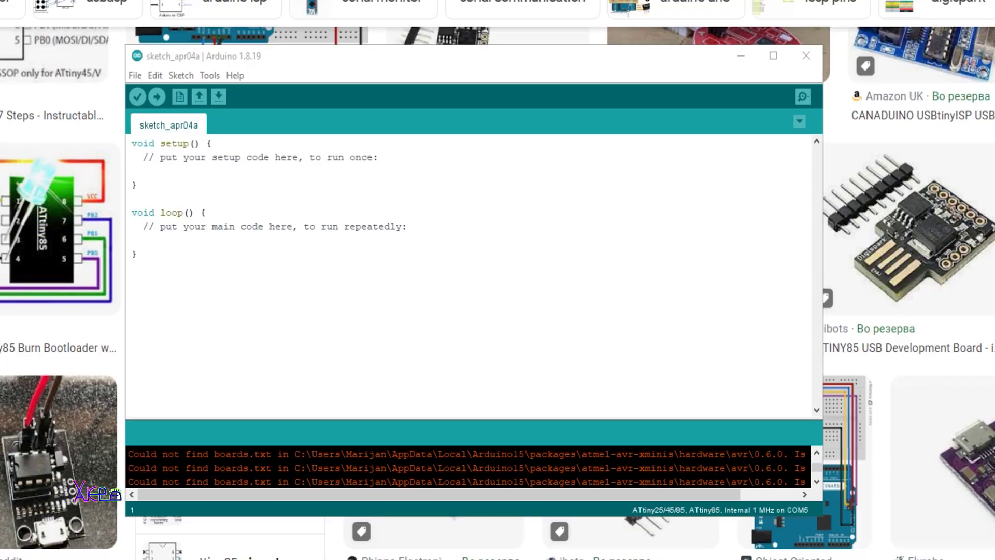
Set the ATtiny85 board's clock to Internal 8 MHz
click(209, 74)
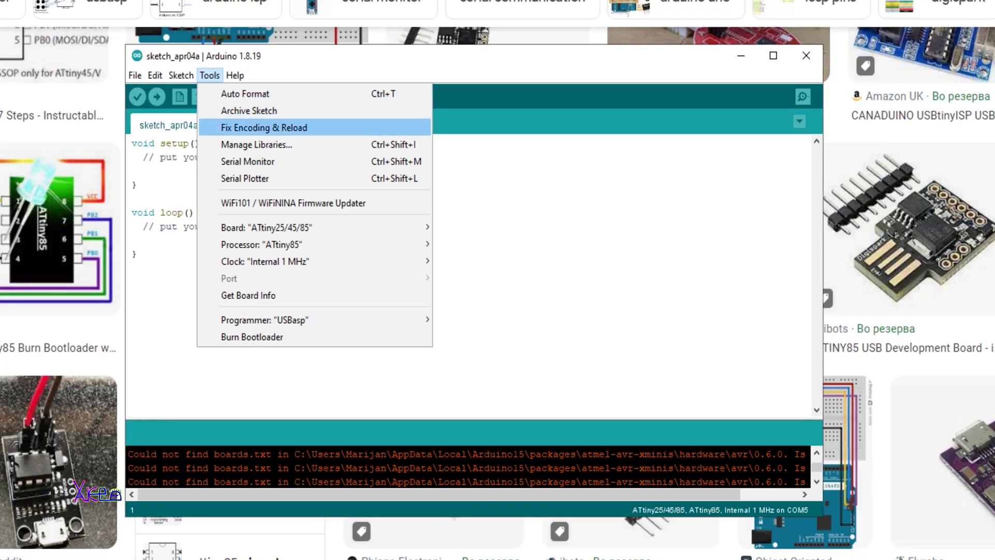
key(Down)
key(Down)
key(Down)
key(Down)
key(Down)
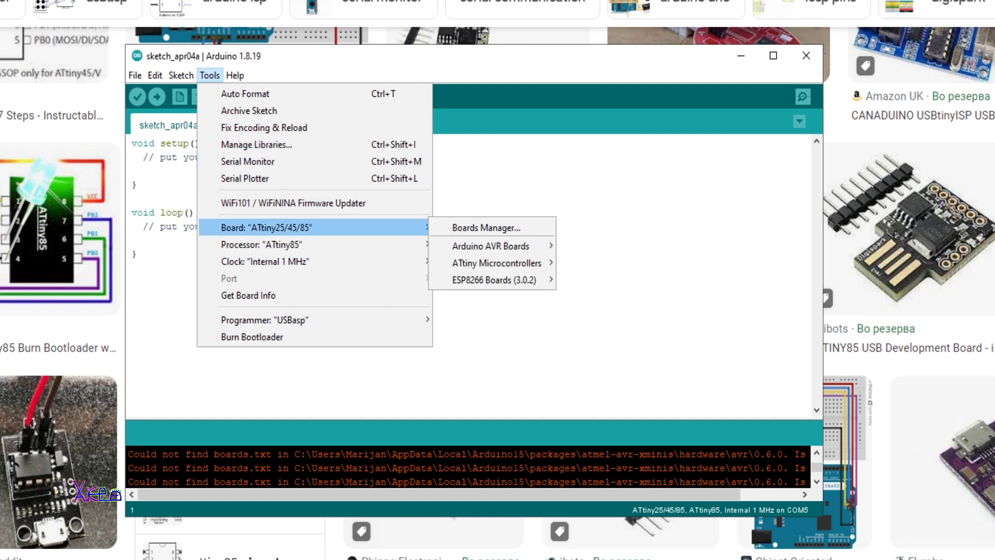
key(Down)
key(Down)
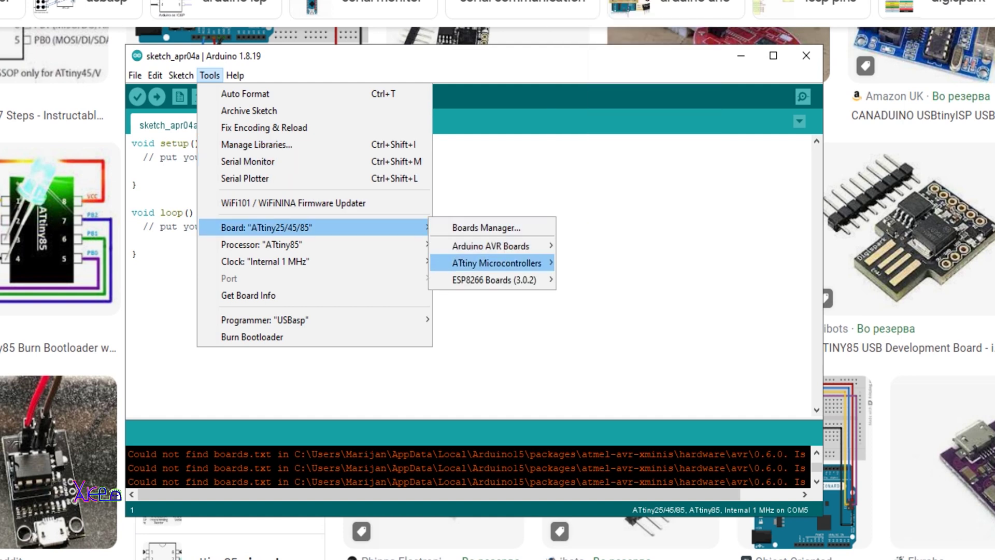
key(Up)
key(Left)
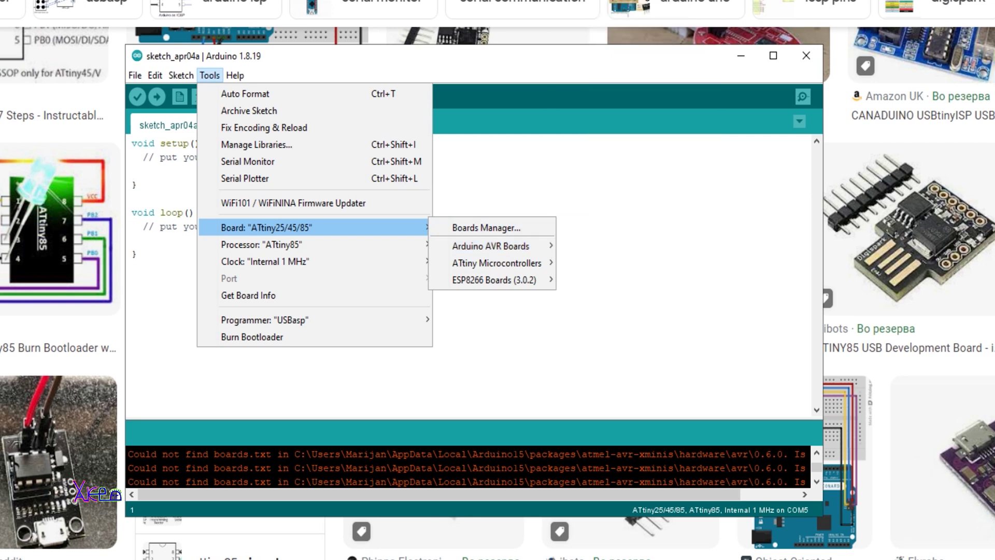
key(Down)
key(Up)
key(Down)
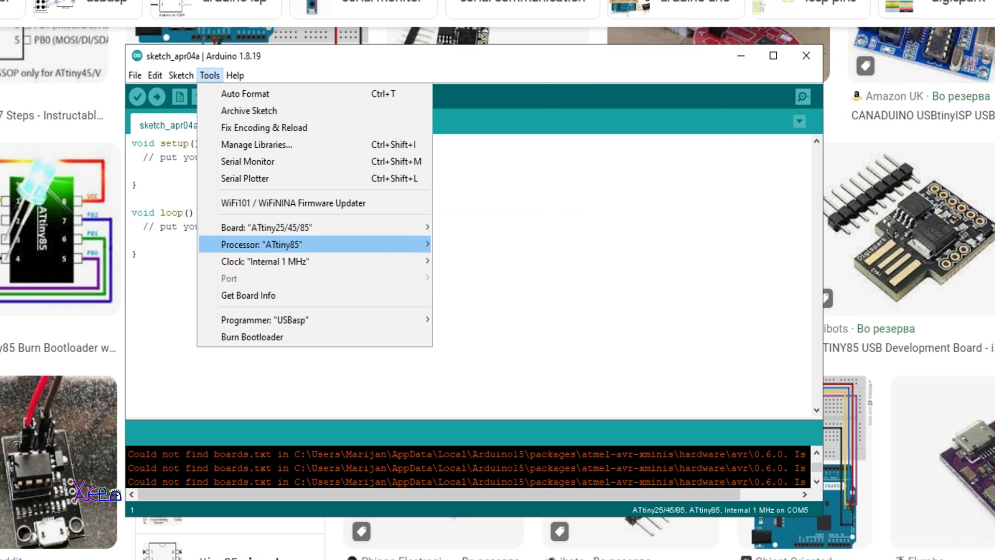
key(Down)
key(Right)
key(Down)
key(Return)
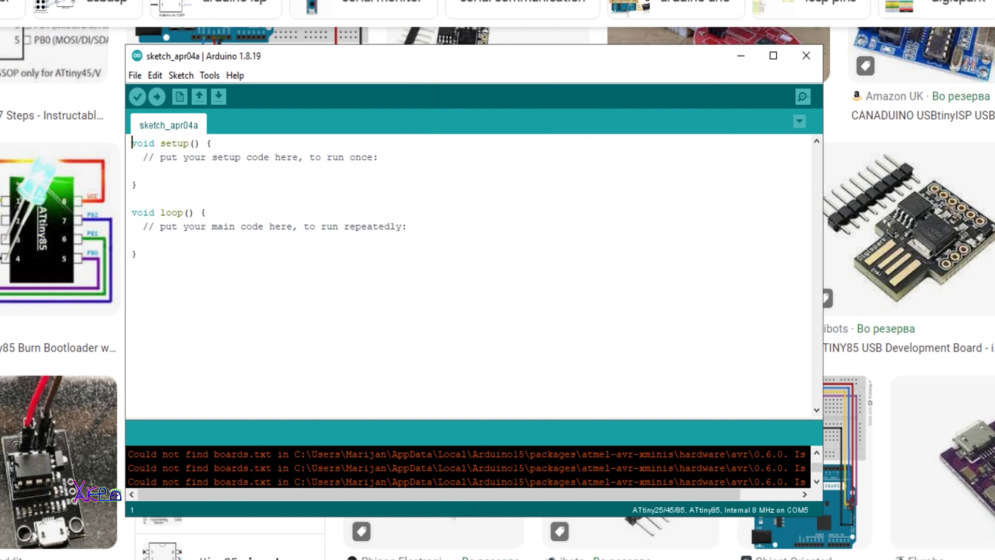
Choose USBasp as the programmer
key(alt+t)
key(Down)
key(Down)
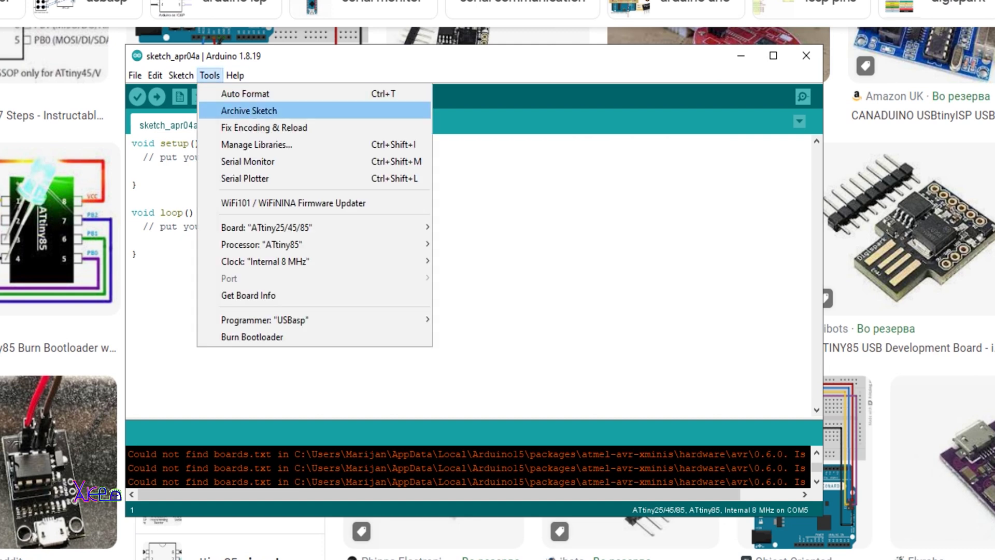
key(Down)
key(Down)
key(Down)
key(Down)
key(Down)
key(Down)
key(Down)
key(Down)
key(Down)
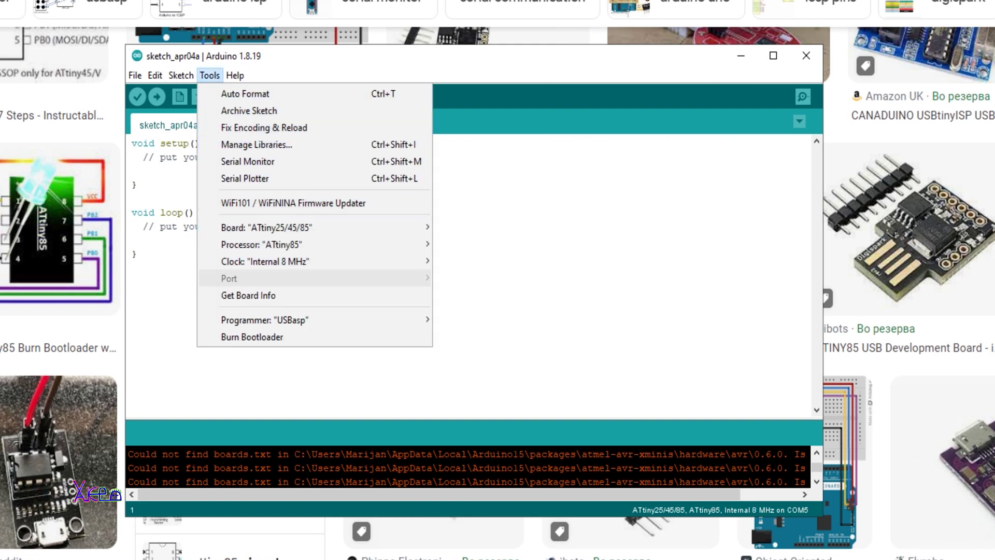
key(Down)
key(Down)
key(Right)
key(Down)
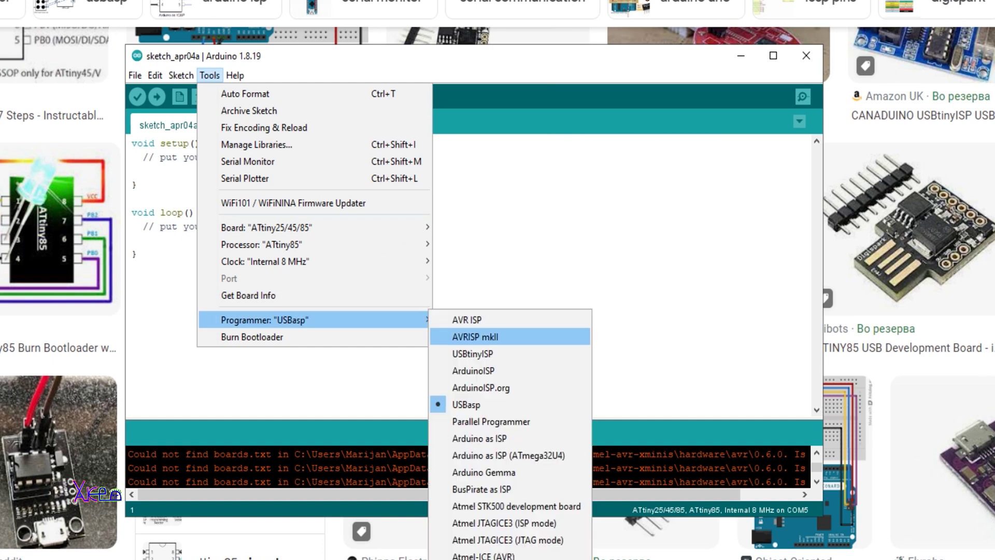
key(Down)
key(Down)
key(Down)
key(Down)
key(Return)
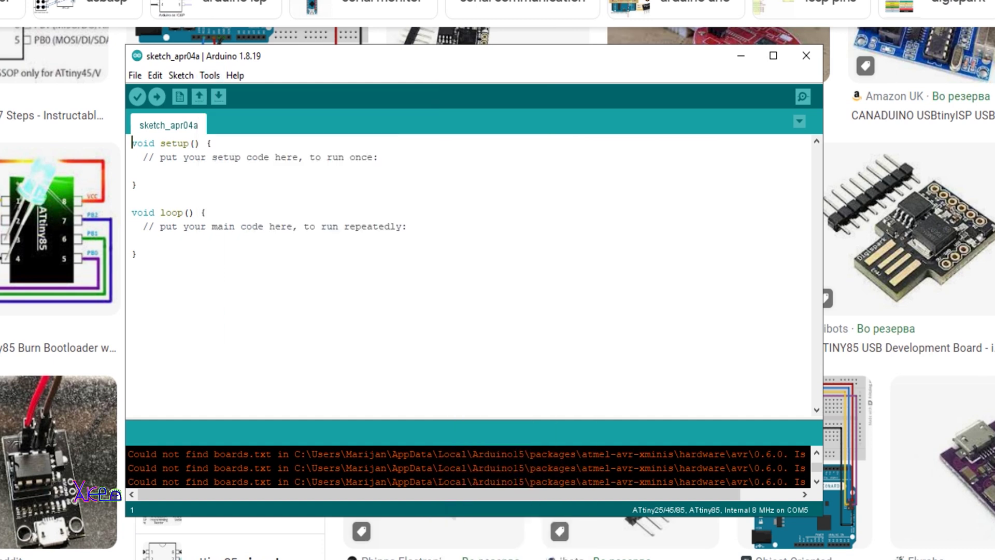
Open the 01.Basics Fade example and start uploading it to the ATtiny85
key(alt)
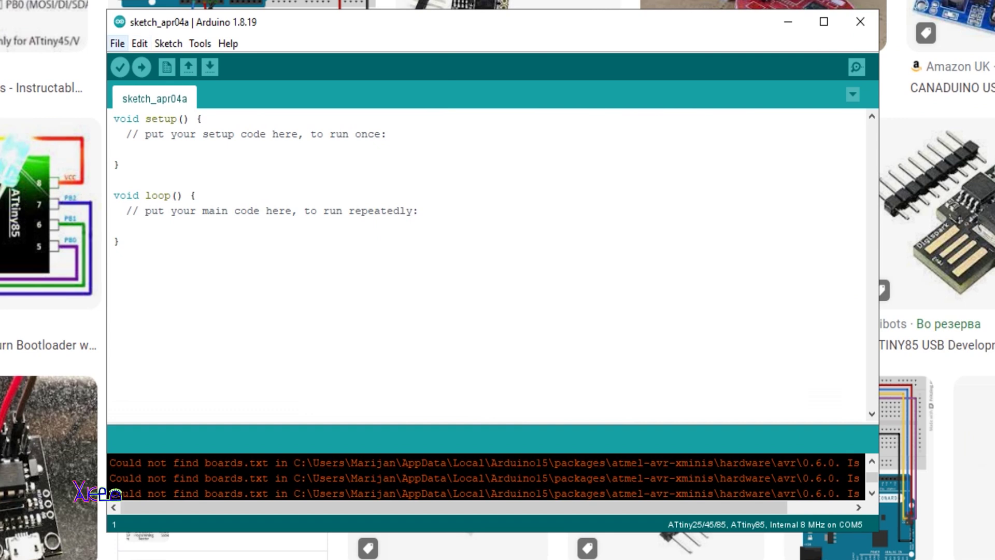
key(Down)
key(Down)
key(Down)
key(Down)
key(Down)
key(Right)
key(Down)
key(Up)
key(Right)
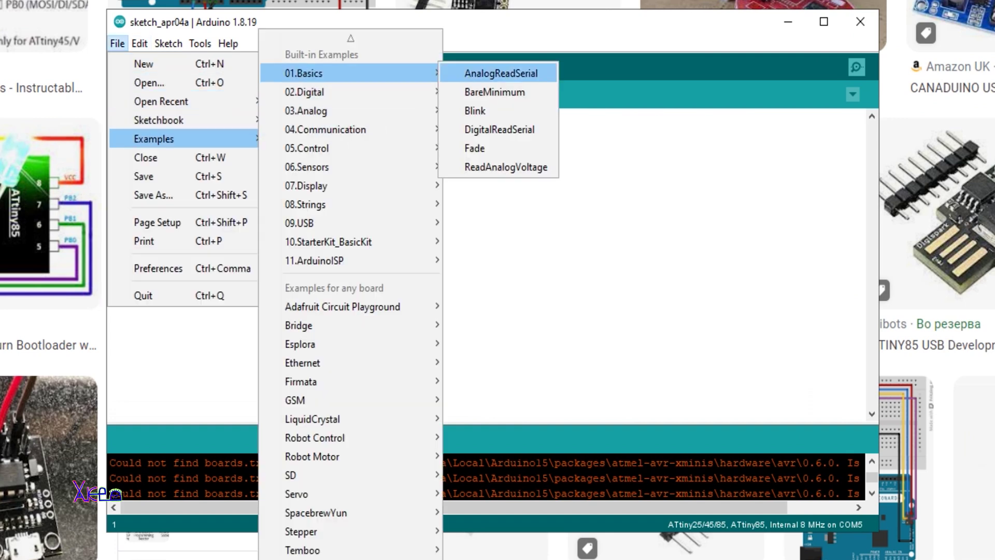
key(Down)
key(Down)
key(Down)
key(Return)
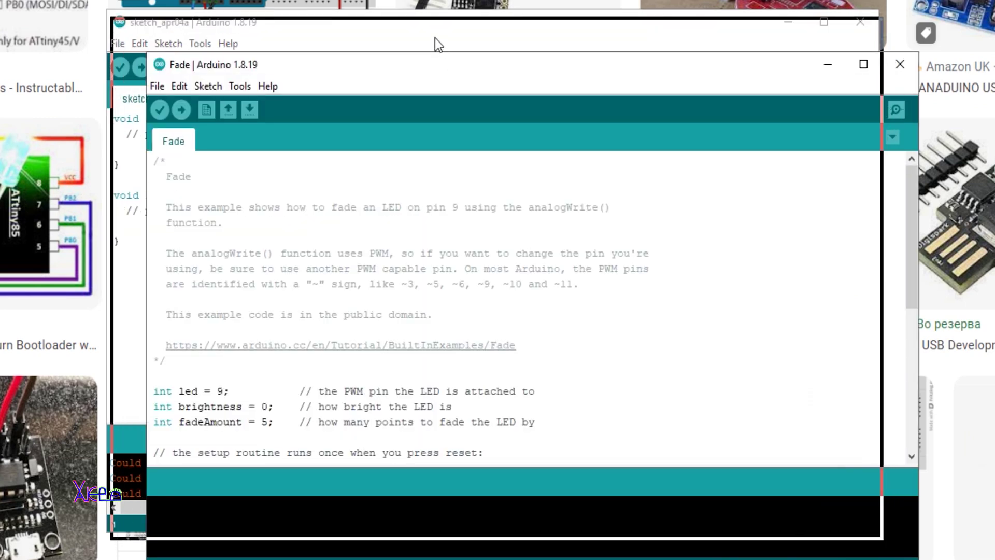
key(alt+t)
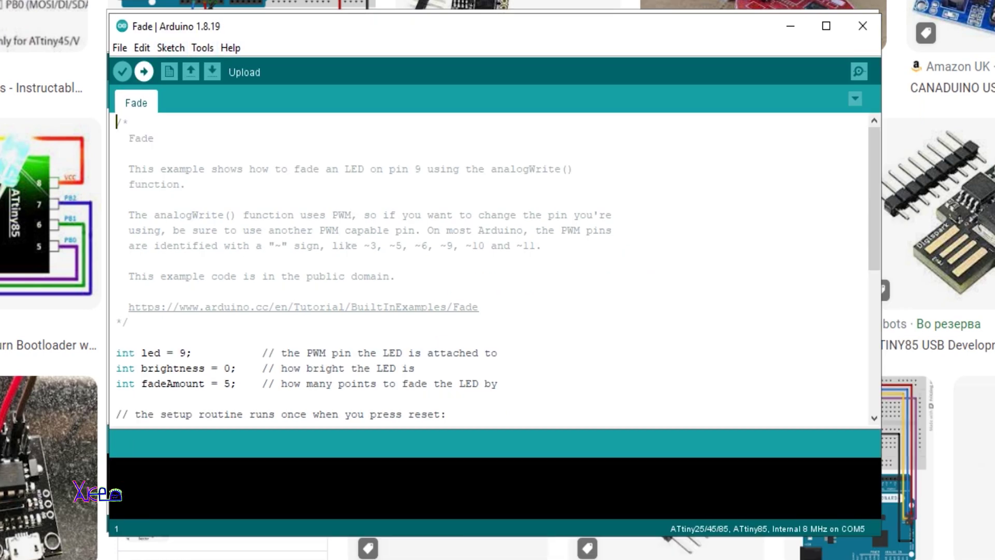
click(144, 71)
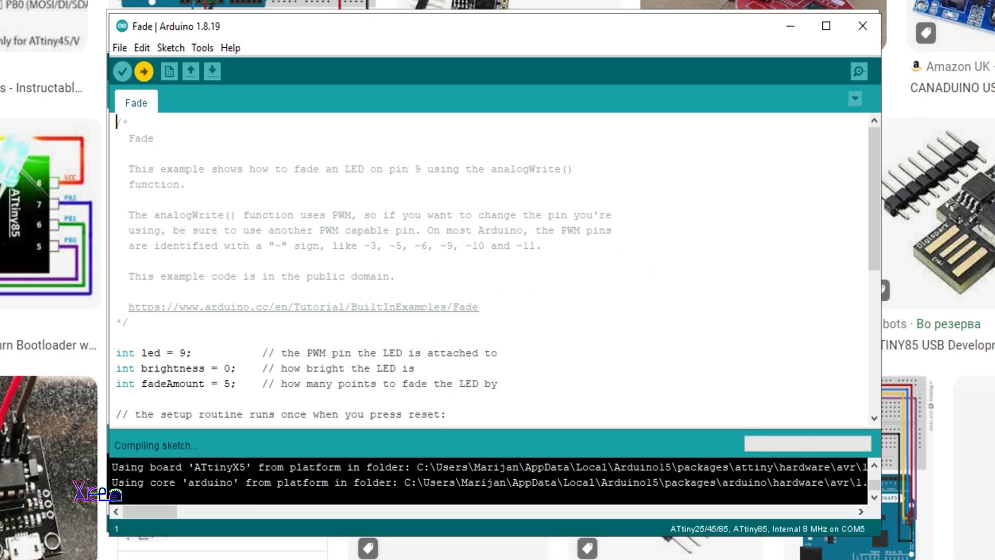